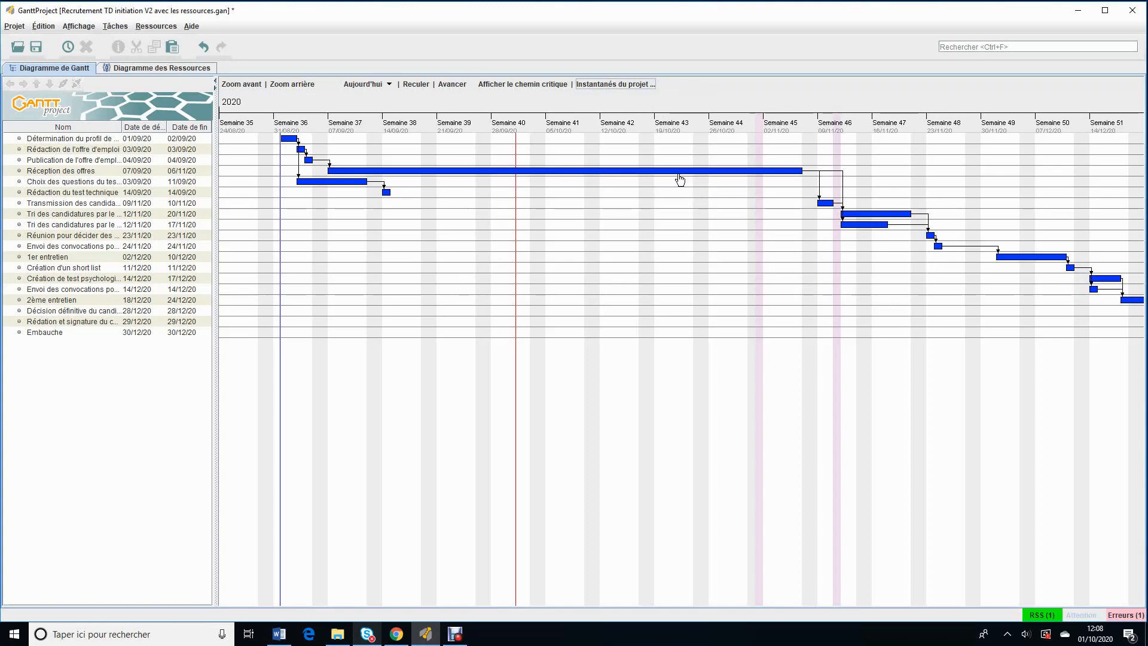
Step: Create a project baseline named "La 1ère tache commence le 7/09"
{"action": "left_click", "coordinate": [622, 88]}
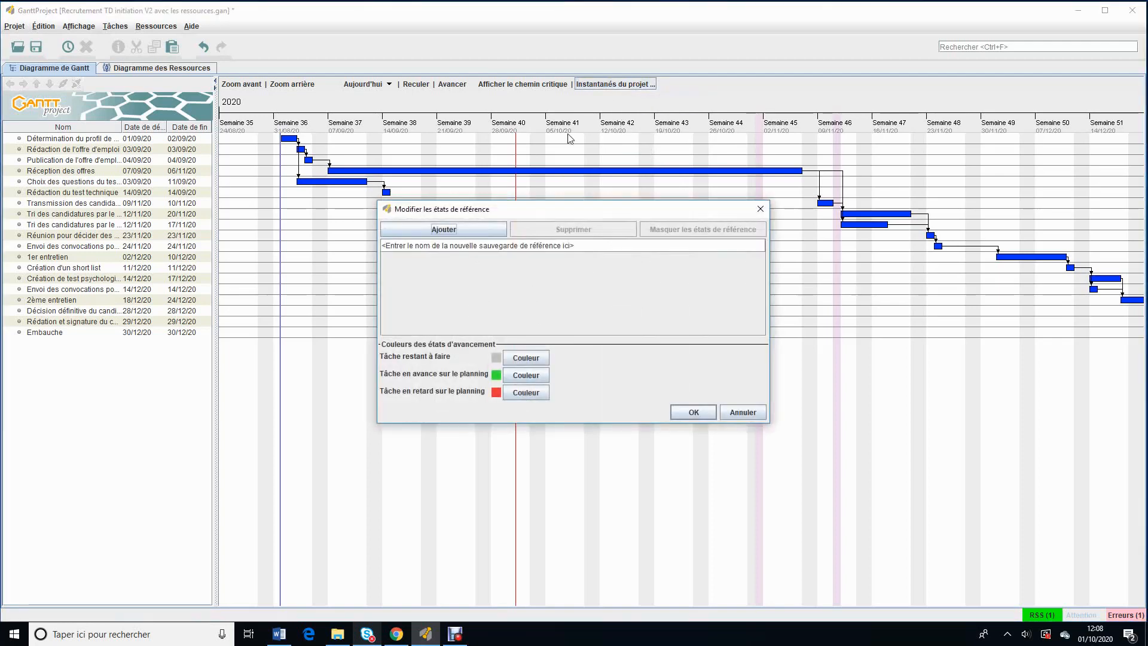
{"action": "left_click", "coordinate": [415, 245]}
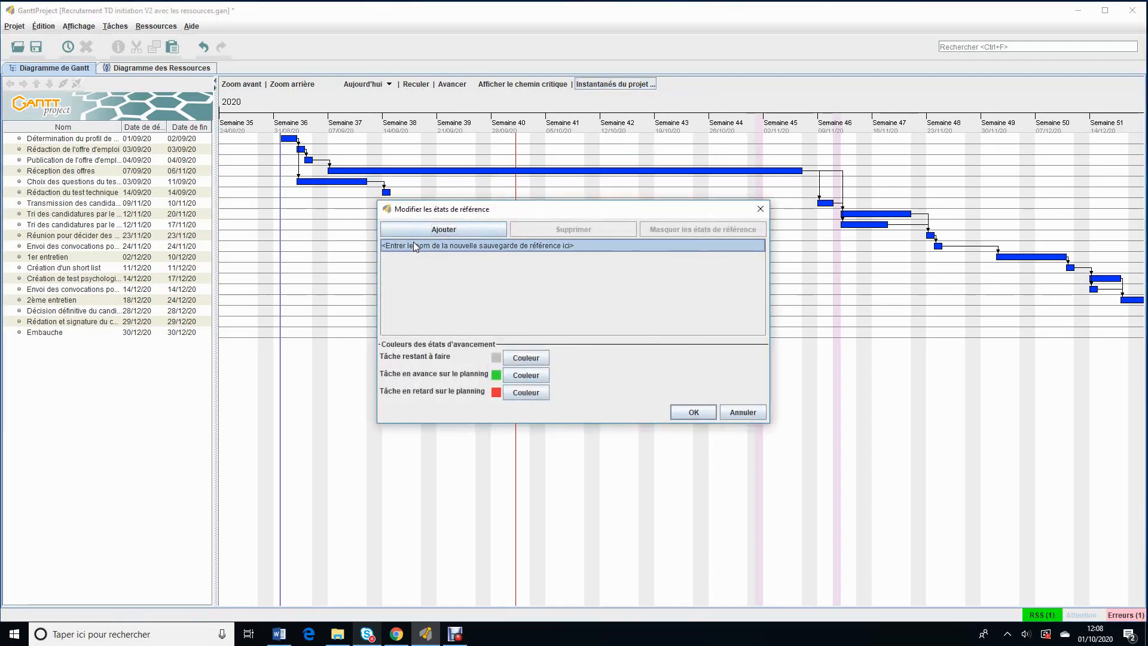
{"action": "left_click", "coordinate": [415, 246]}
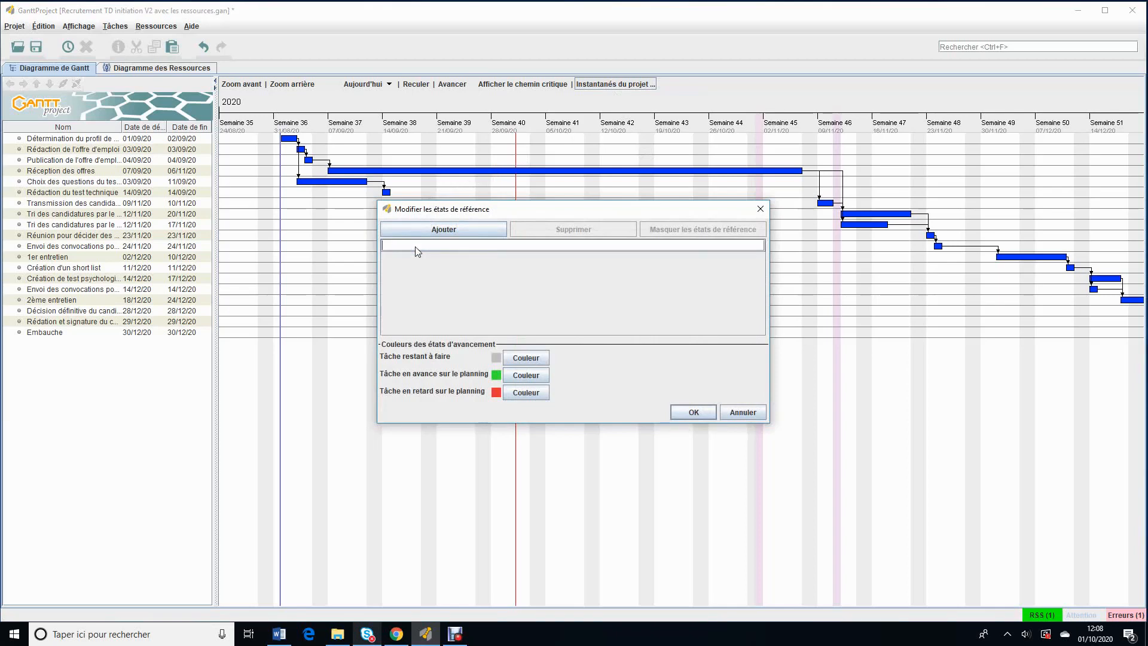
{"action": "type", "text": "La 1ère tache ne"}
{"action": "key", "text": "BackSpace"}
{"action": "key", "text": "BackSpace"}
{"action": "key", "text": "BackSpace"}
{"action": "type", "text": "commend"}
{"action": "key", "text": "BackSpace"}
{"action": "type", "text": "ce le 7/09"}
{"action": "left_click", "coordinate": [699, 414]}
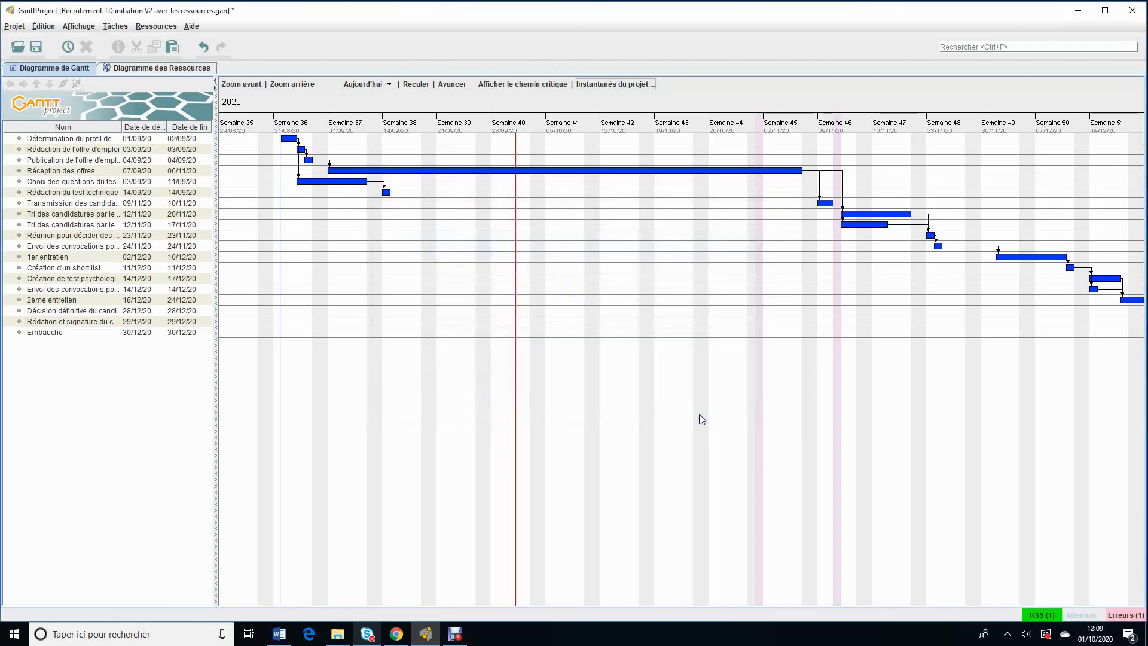
Step: Select the saved baseline "La 1ère tache commence le 7/09" as the comparison reference for the Gantt chart
{"action": "left_click", "coordinate": [631, 90]}
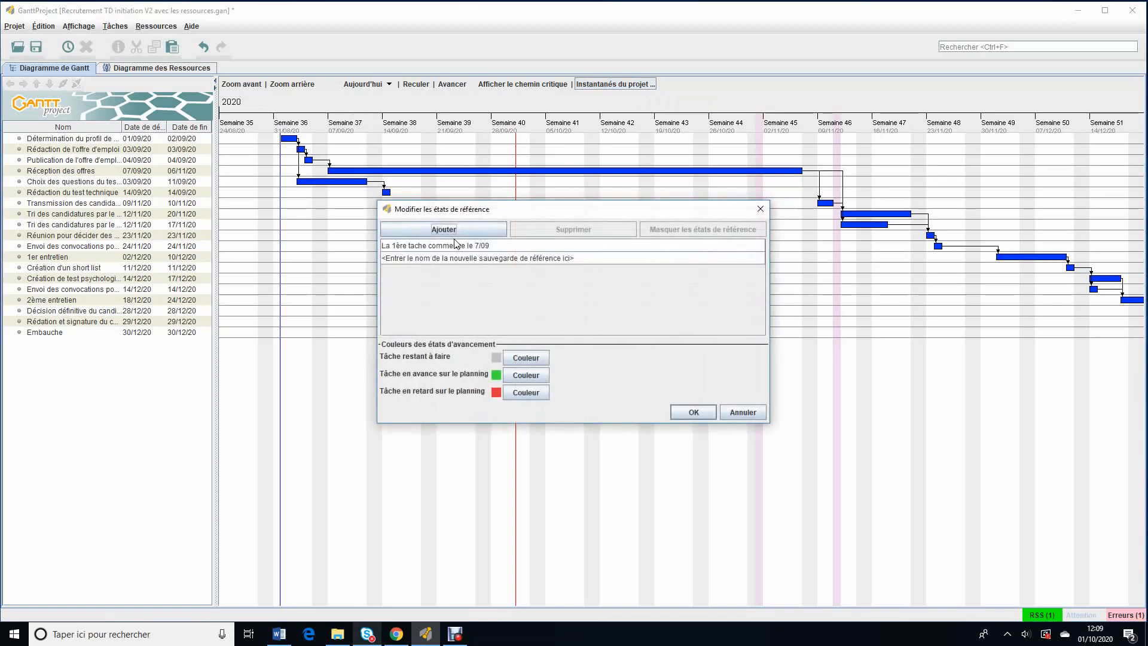
{"action": "left_click", "coordinate": [454, 248]}
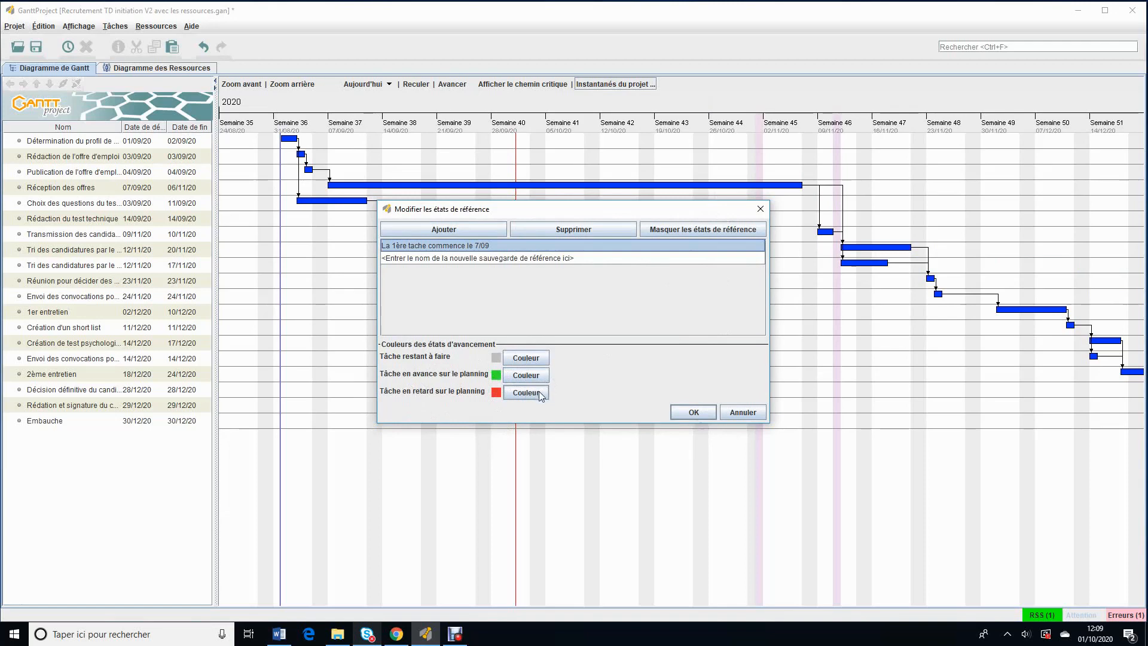
{"action": "left_click", "coordinate": [705, 412]}
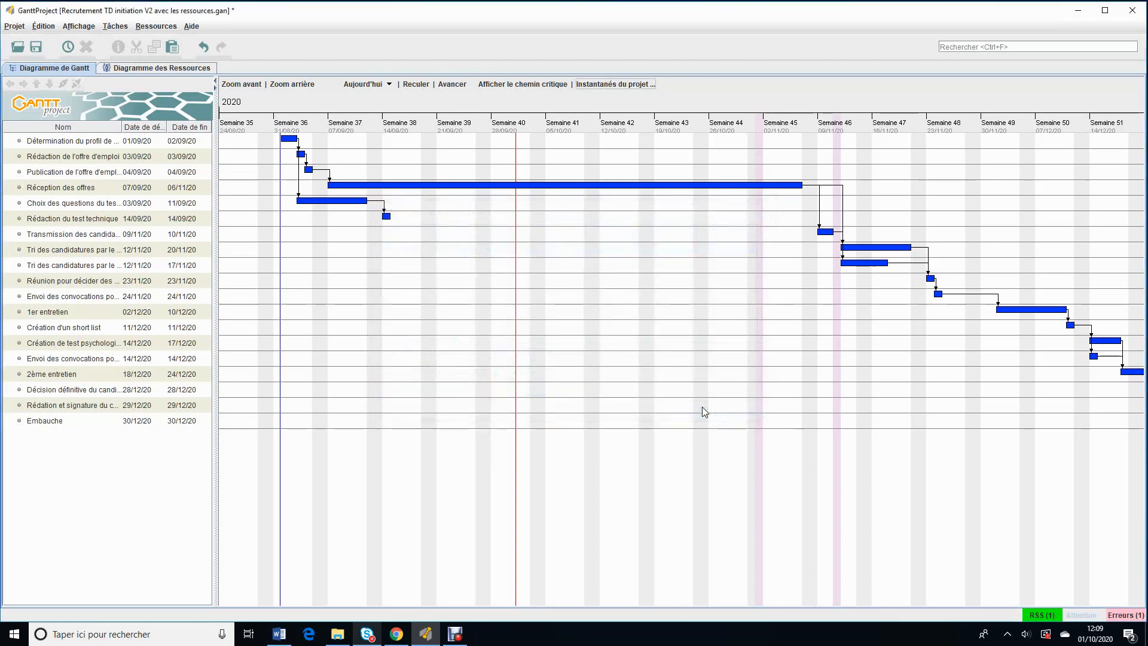
Step: Set the start date of the first task, Détermination du profil de posre, to 7 septembre 2020
{"action": "left_click", "coordinate": [22, 145]}
{"action": "double_click", "coordinate": [21, 144]}
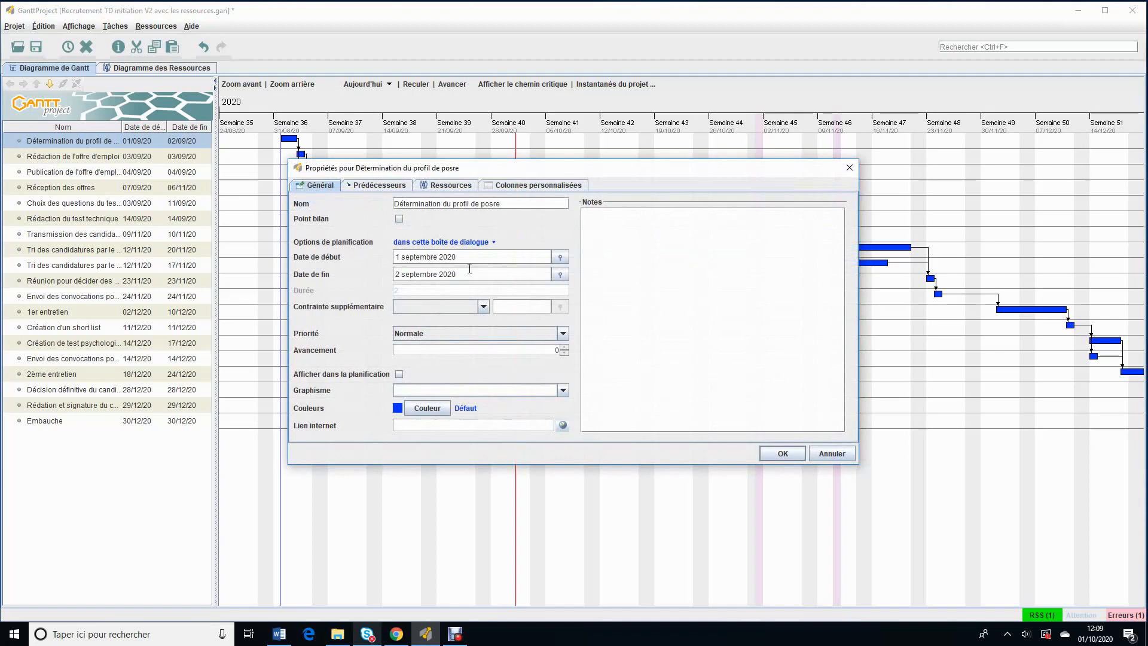
{"action": "left_click_drag", "start_coordinate": [477, 258], "coordinate": [204, 238]}
{"action": "type", "text": "07/19/2020"}
{"action": "left_click", "coordinate": [479, 273]}
Step: Make the first task's end date calculated (La date de fin est calculée) and set its duration to 2
{"action": "left_click", "coordinate": [491, 242]}
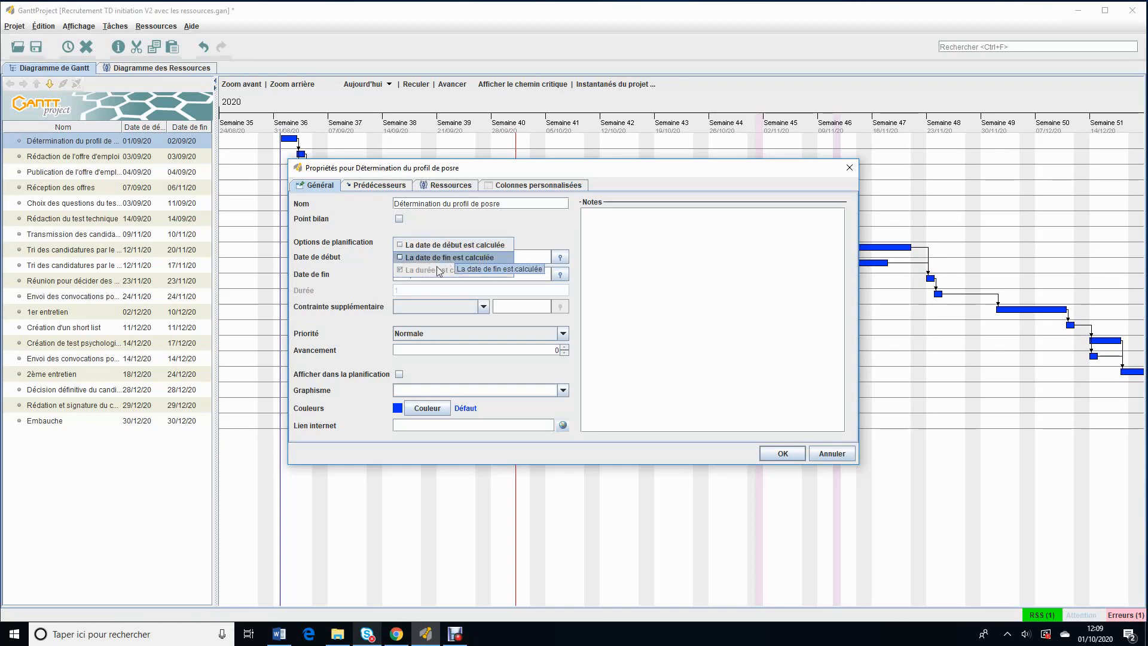
{"action": "left_click", "coordinate": [410, 261]}
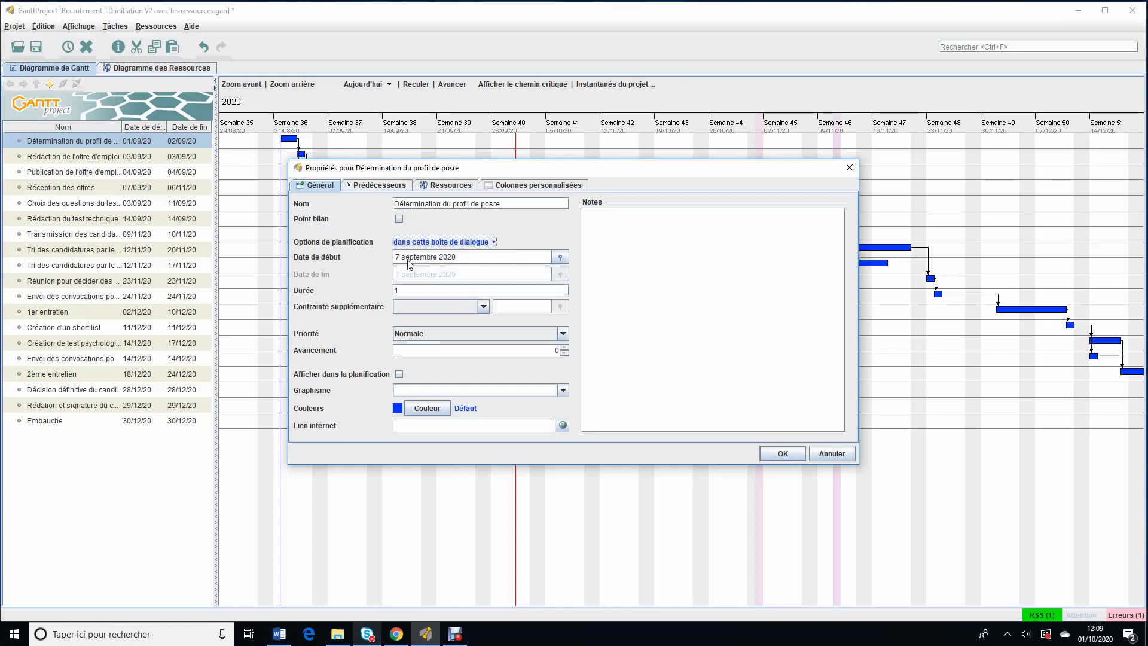
{"action": "double_click", "coordinate": [414, 290]}
{"action": "type", "text": "2"}
{"action": "left_click", "coordinate": [478, 257]}
{"action": "left_click", "coordinate": [783, 454]}
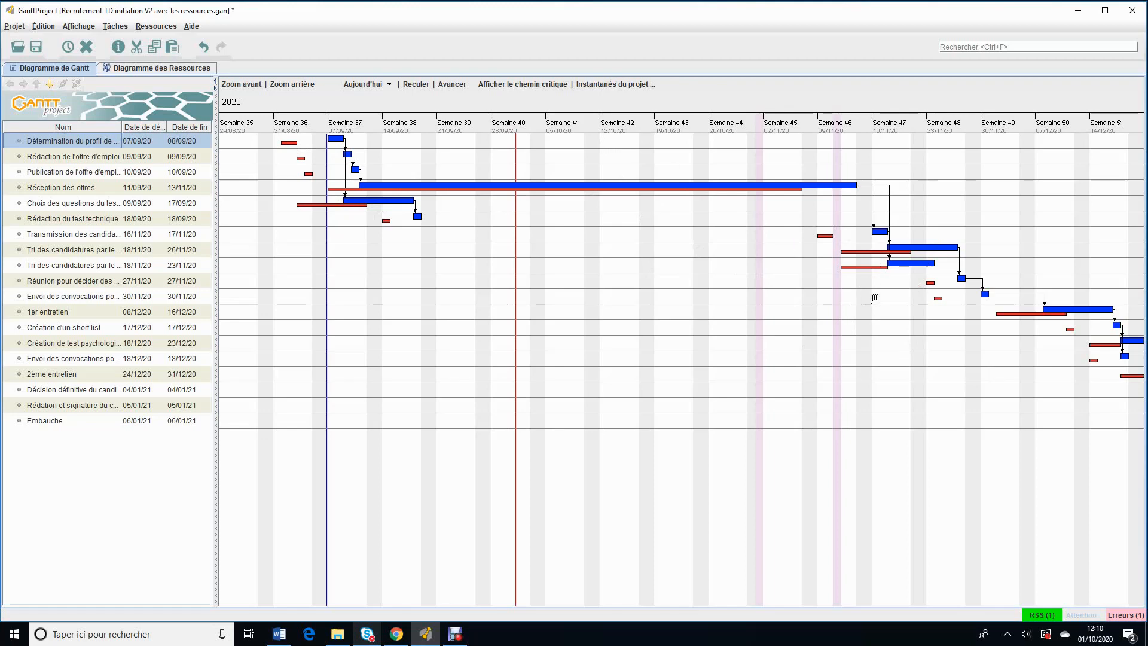
Step: Save the project as "Recrutement TD initiation V3 0709 1ere tache.gan", replacing the existing file
{"action": "left_click_drag", "start_coordinate": [882, 347], "coordinate": [403, 306]}
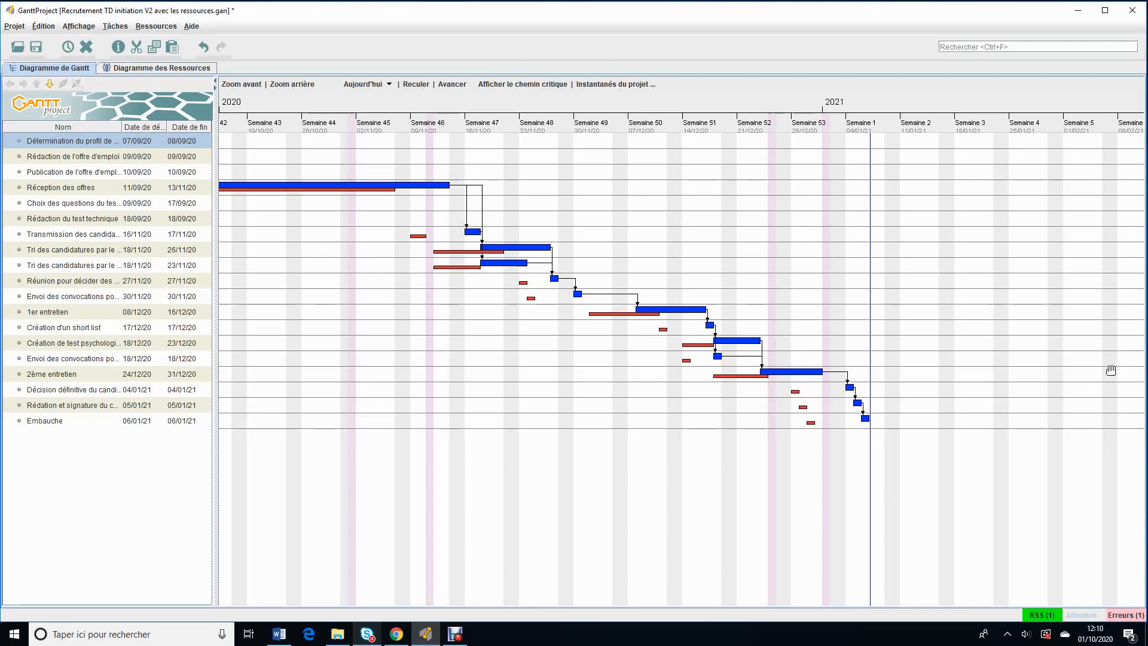
{"action": "left_click_drag", "start_coordinate": [555, 338], "coordinate": [911, 318]}
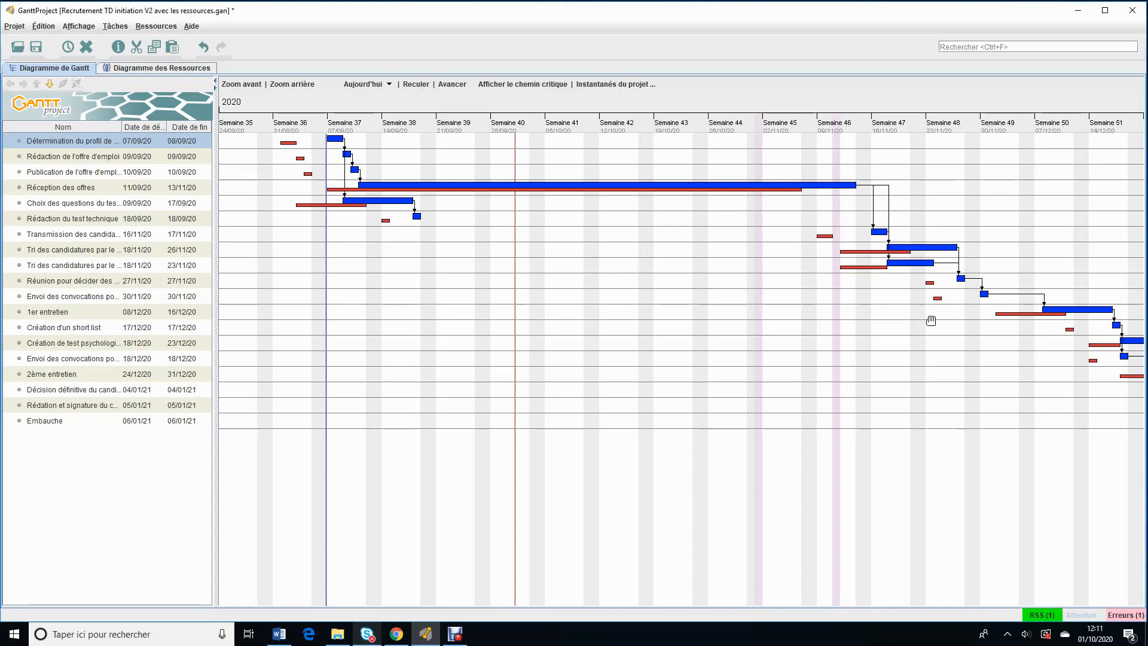
{"action": "left_click", "coordinate": [15, 27]}
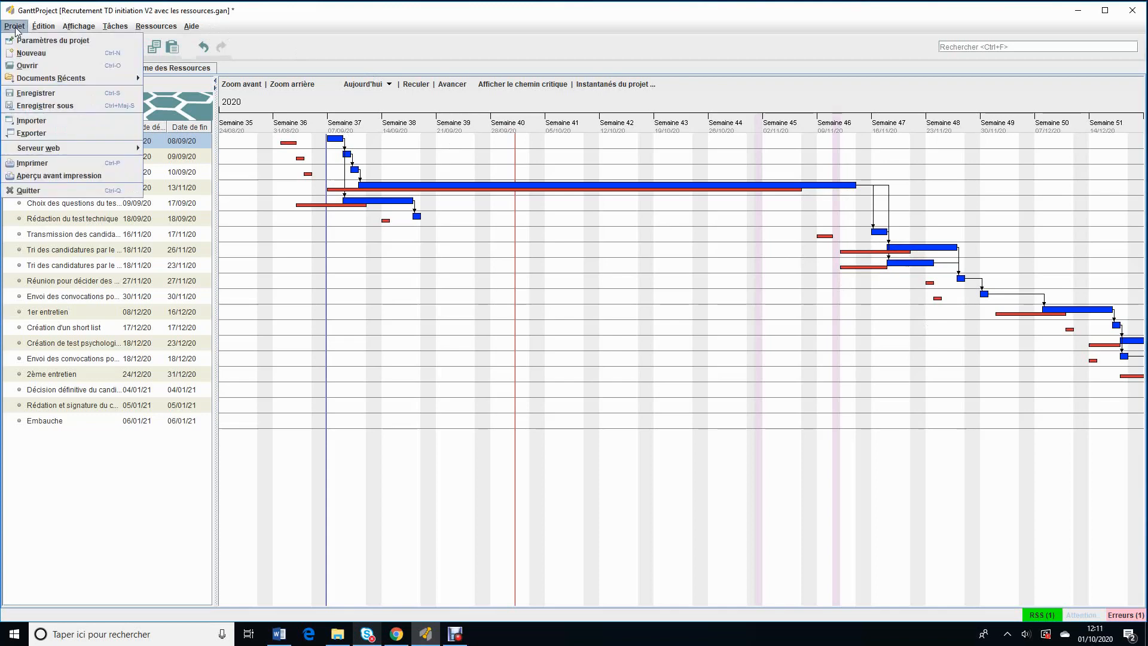
{"action": "left_click", "coordinate": [80, 107]}
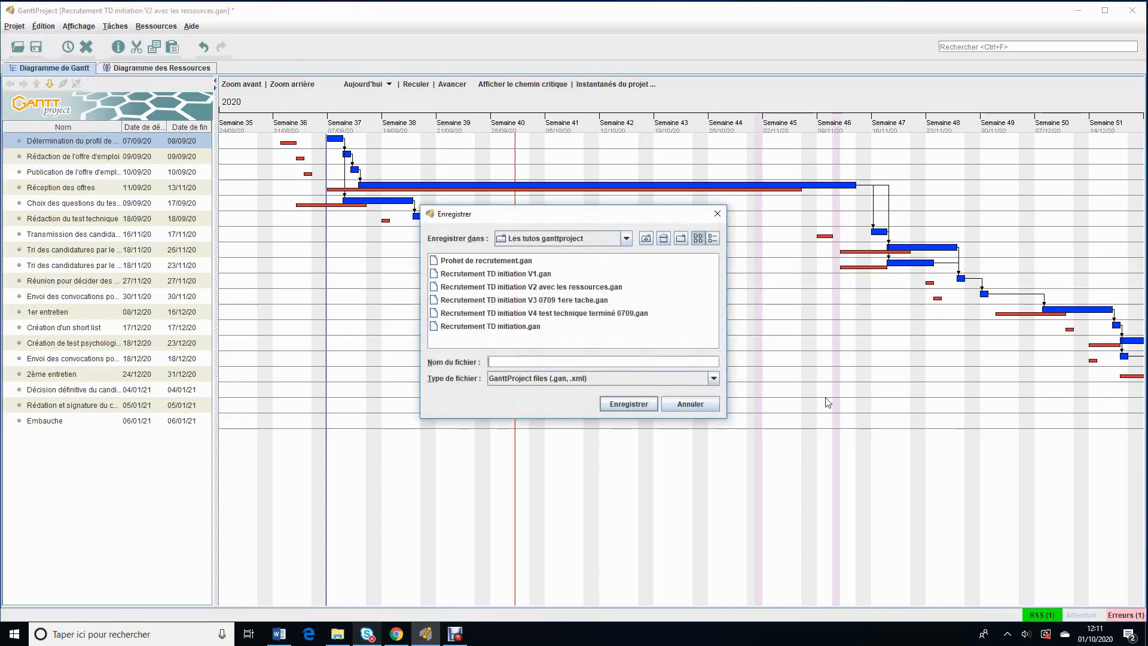
{"action": "left_click", "coordinate": [522, 300]}
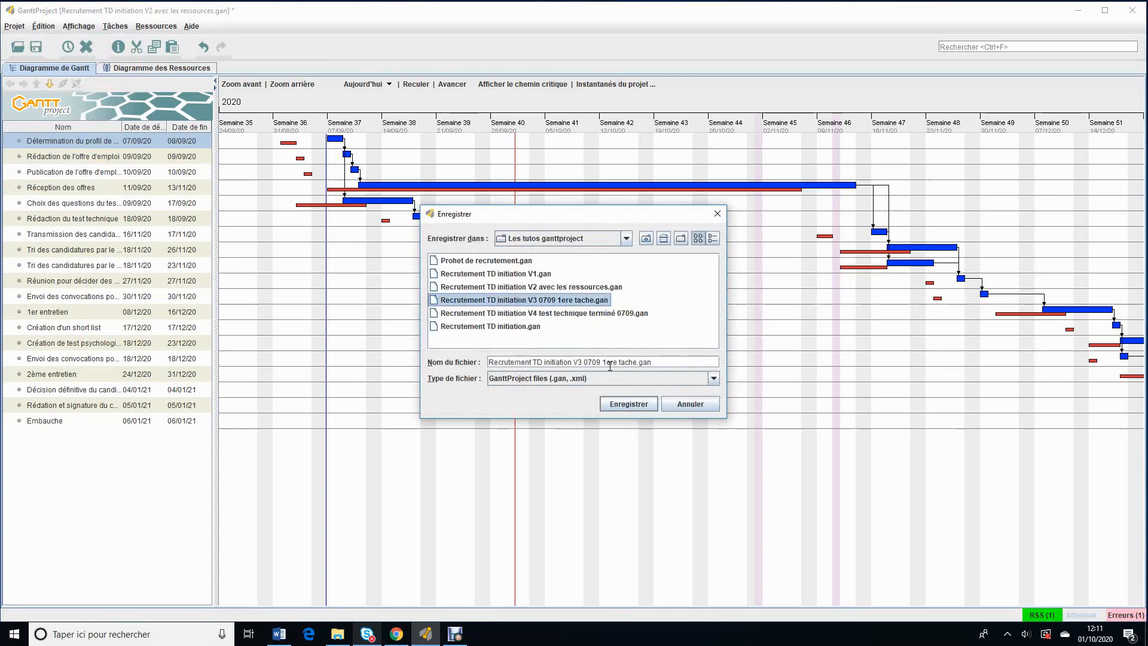
{"action": "left_click", "coordinate": [643, 405]}
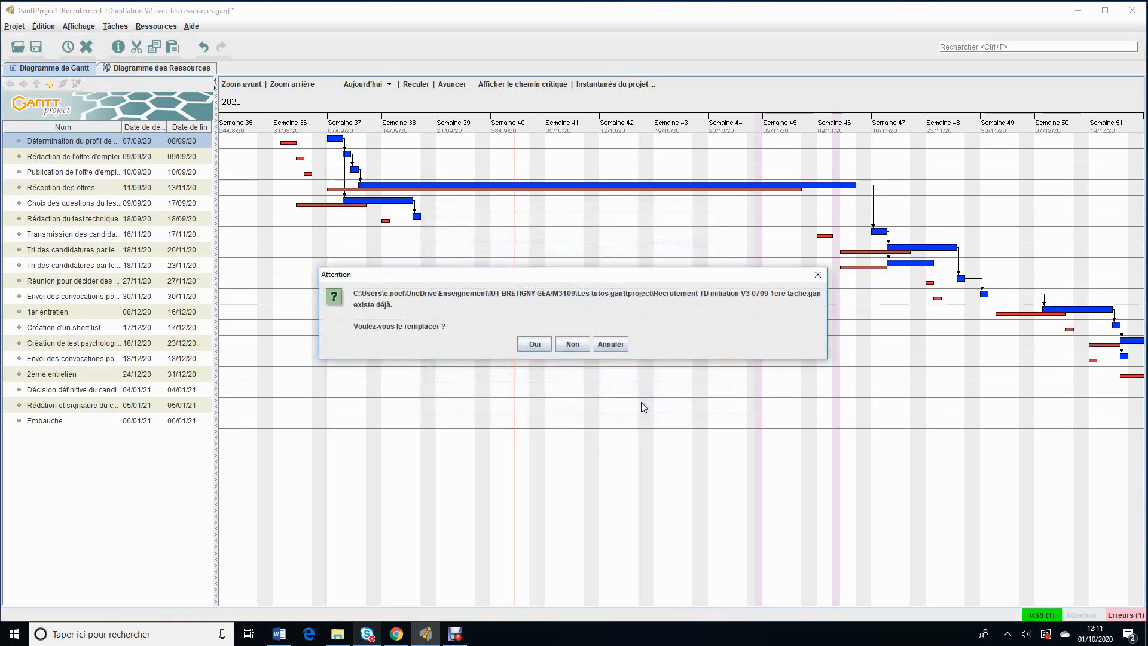
{"action": "left_click", "coordinate": [533, 344]}
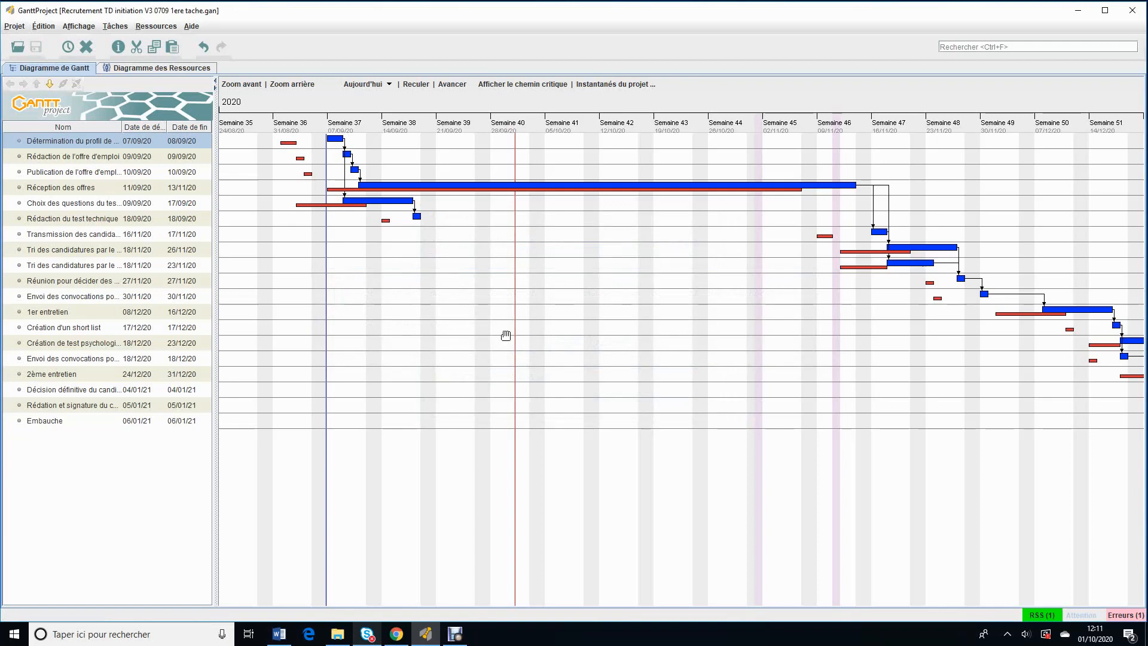
Step: Open the project file "Recrutement TD initiation V2 avec les ressources.gan"
{"action": "left_click", "coordinate": [21, 27]}
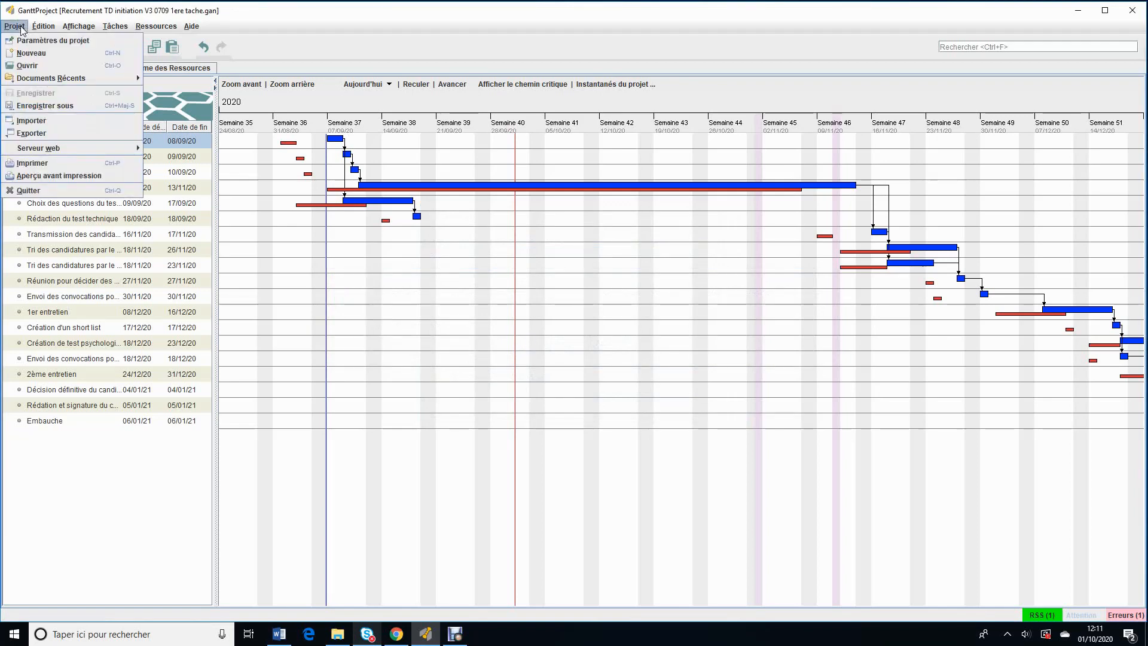
{"action": "left_click", "coordinate": [42, 66]}
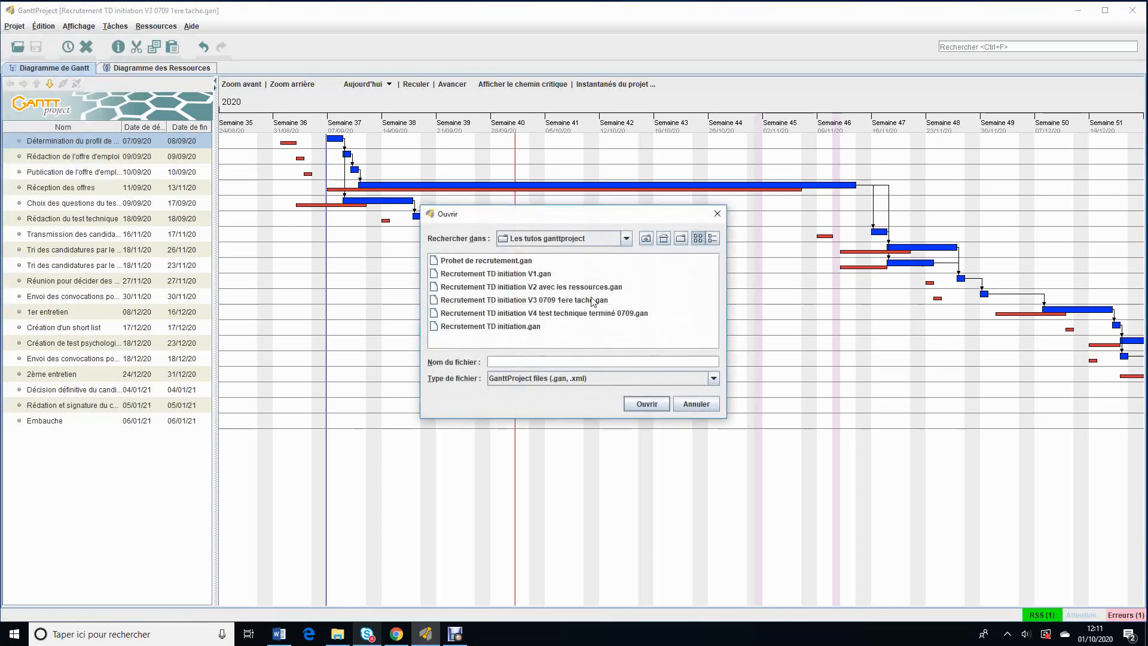
{"action": "left_click", "coordinate": [569, 288]}
{"action": "left_click", "coordinate": [641, 405]}
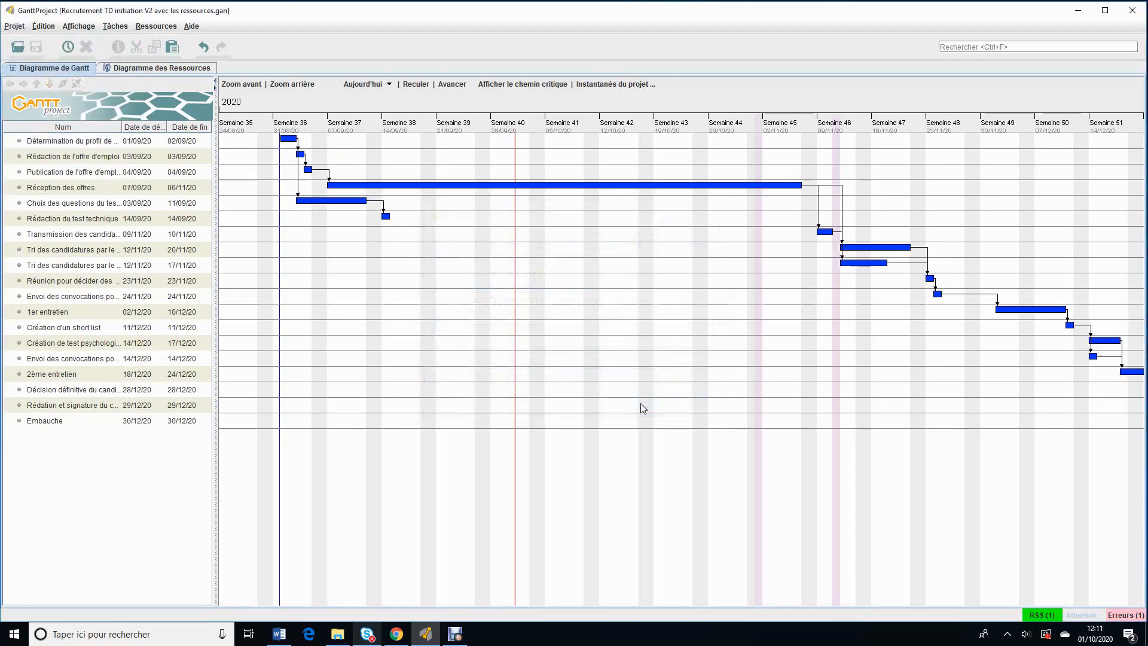
Step: Set the scheduling option of the task Choix des questions du test de sélection to "La durée est calculée"
{"action": "mouse_move", "coordinate": [720, 308]}
{"action": "left_mouse_down"}
{"action": "mouse_move", "coordinate": [694, 307]}
{"action": "mouse_move", "coordinate": [707, 305]}
{"action": "left_mouse_up"}
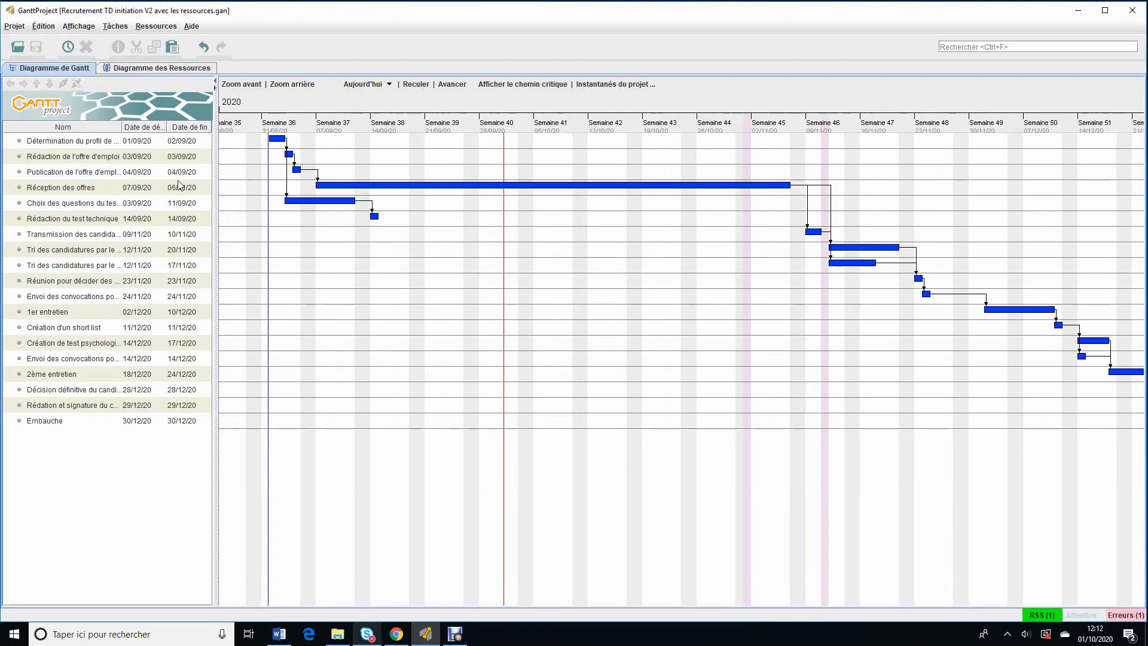
{"action": "left_click", "coordinate": [56, 207]}
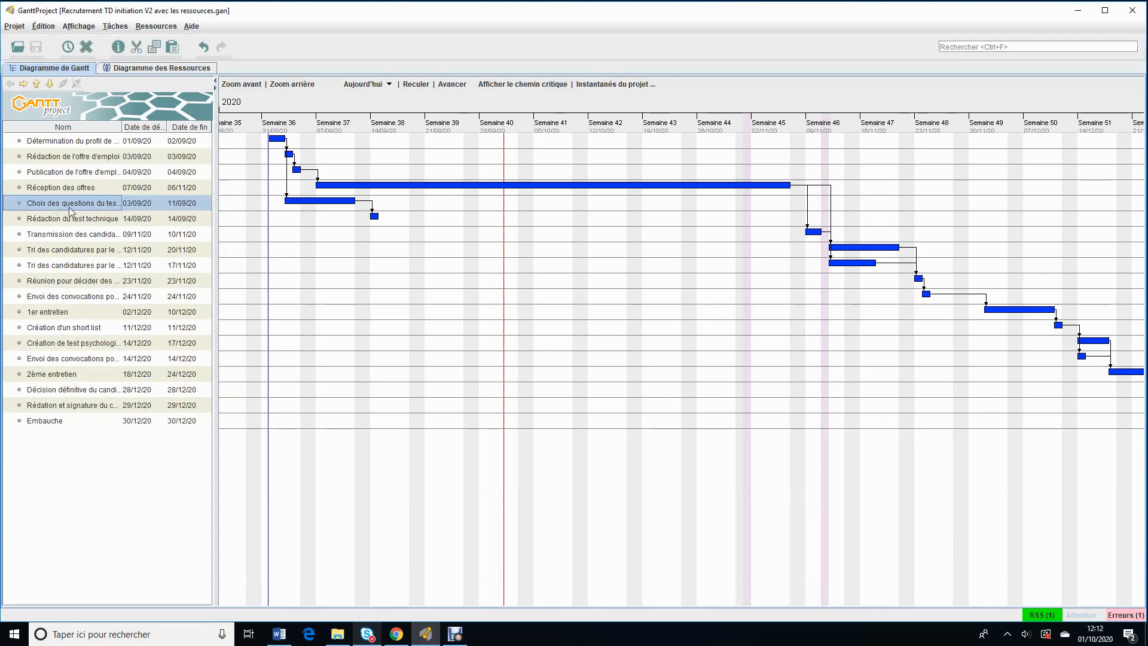
{"action": "double_click", "coordinate": [17, 207]}
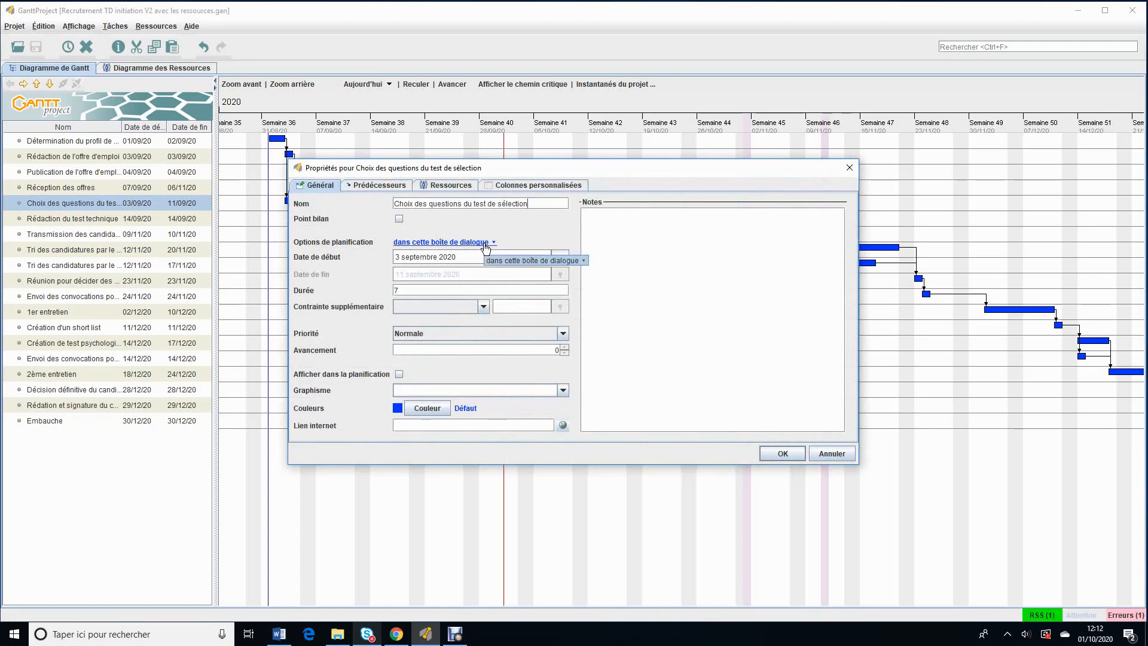
{"action": "left_click", "coordinate": [486, 245]}
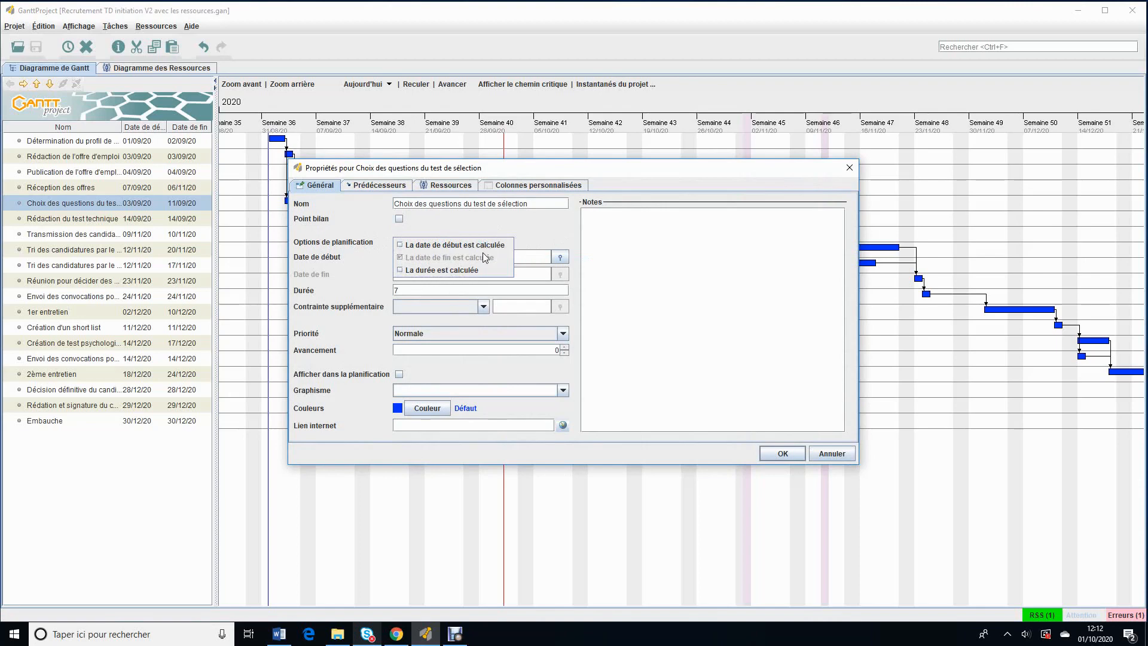
{"action": "left_click", "coordinate": [444, 272]}
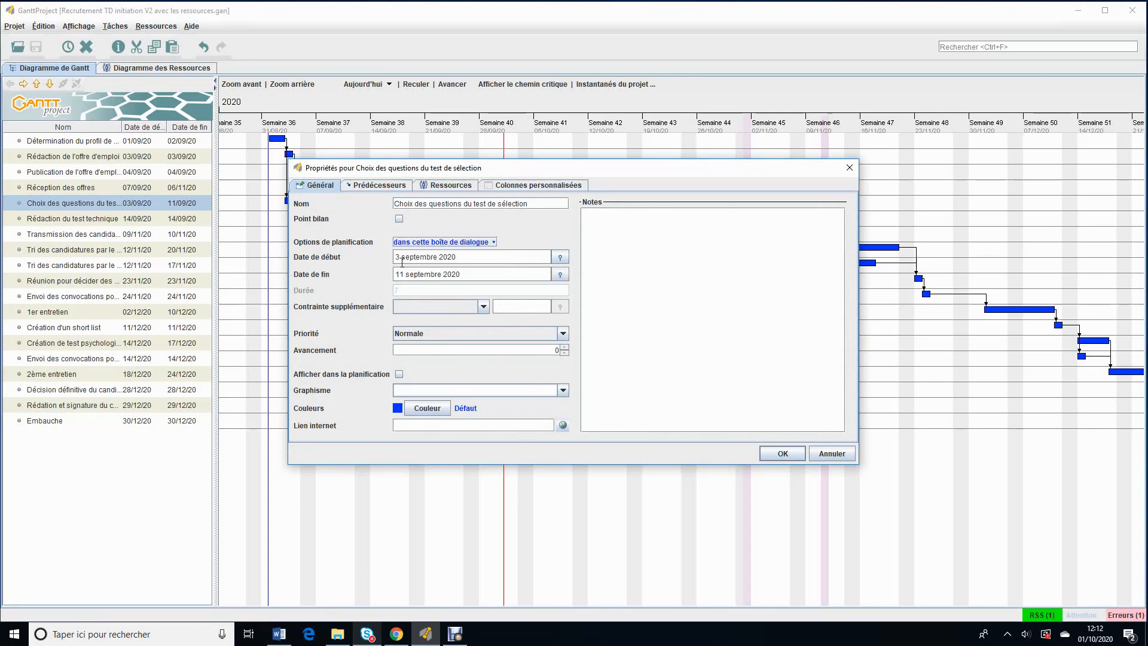
Step: Set the end date of the task Choix des questions du test de sélection to 07/09/2020
{"action": "left_click", "coordinate": [486, 277]}
{"action": "key", "text": "BackSpace"}
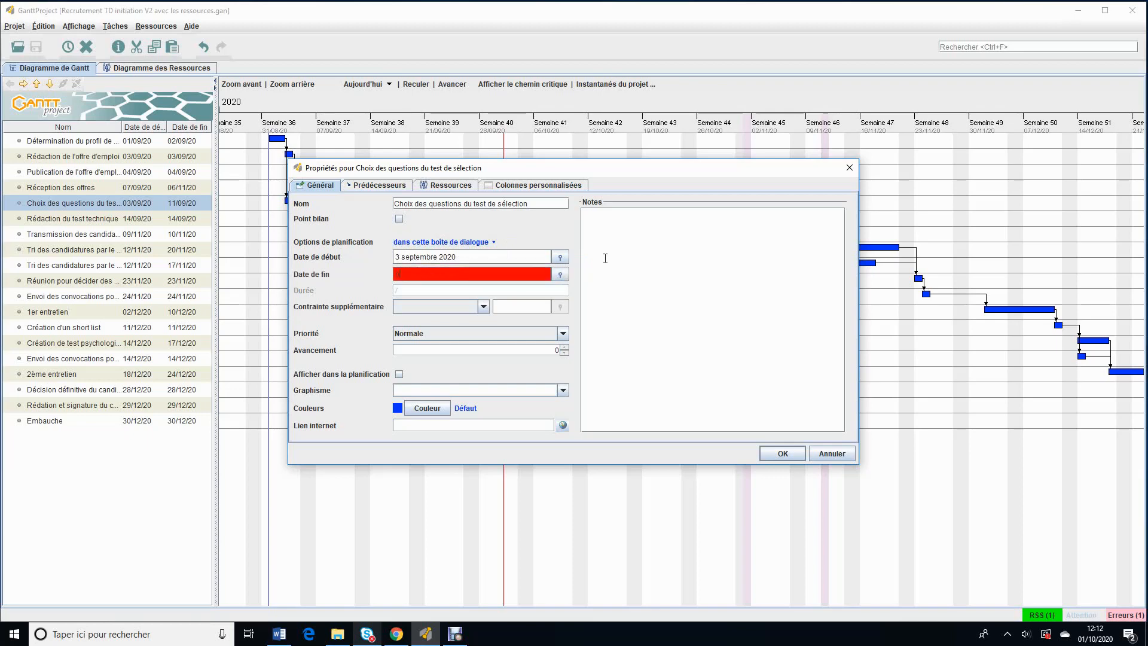
{"action": "type", "text": "/09/2020"}
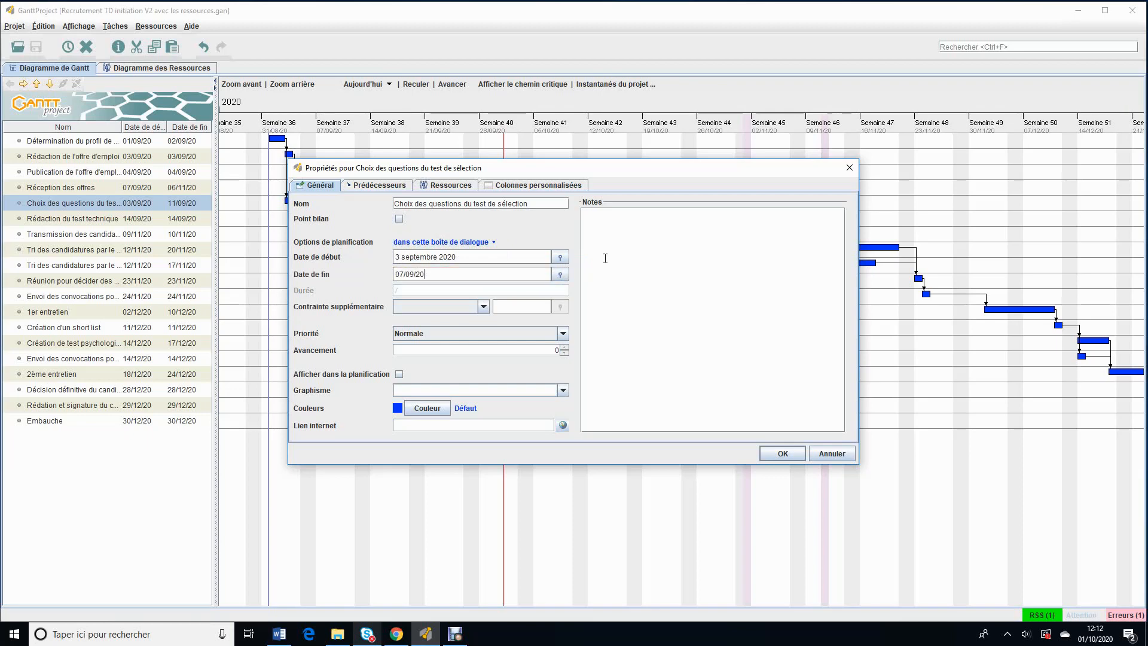
{"action": "left_click", "coordinate": [503, 251]}
{"action": "left_click", "coordinate": [783, 454]}
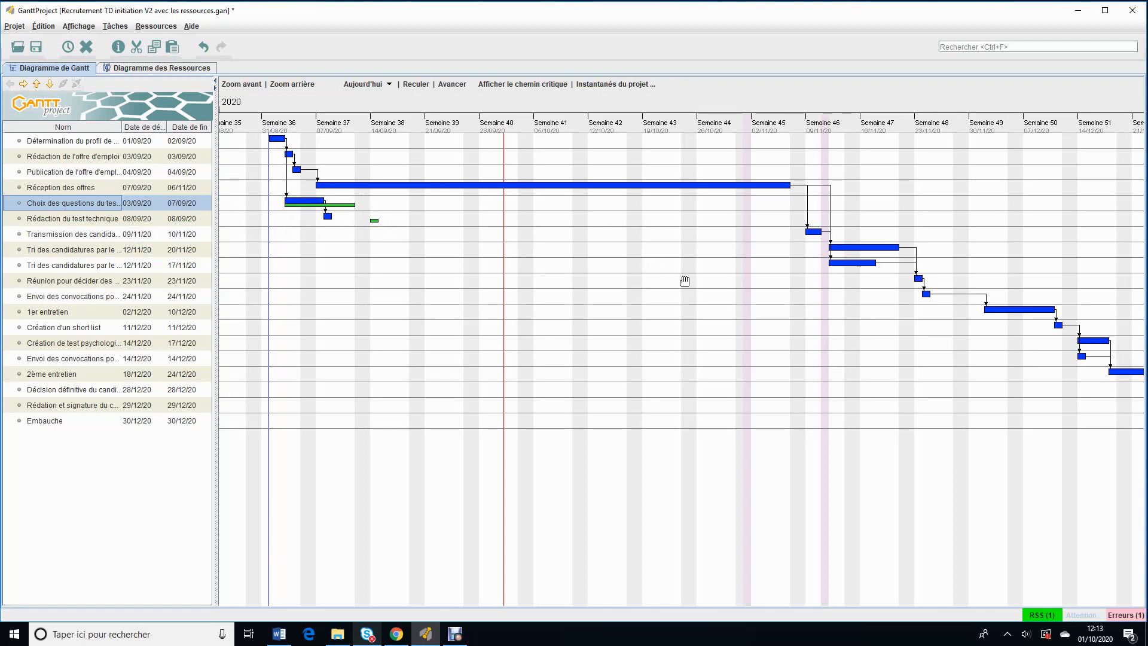
{"action": "left_click_drag", "start_coordinate": [684, 281], "coordinate": [697, 216]}
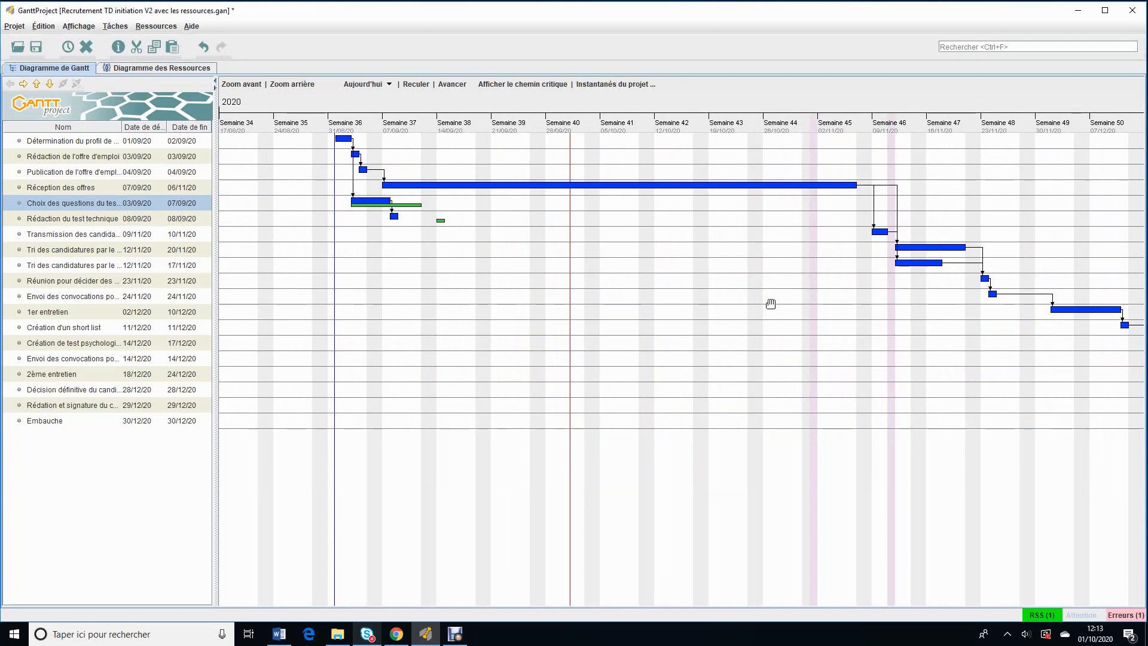
{"action": "left_click_drag", "start_coordinate": [855, 305], "coordinate": [479, 249]}
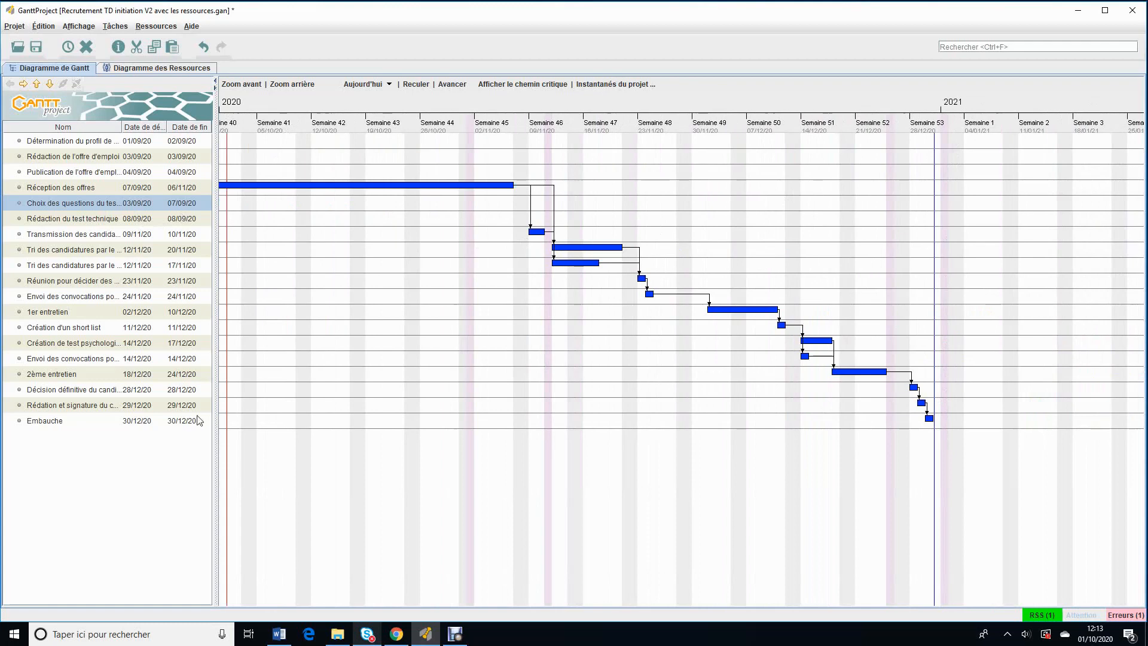
{"action": "left_click_drag", "start_coordinate": [357, 246], "coordinate": [605, 236]}
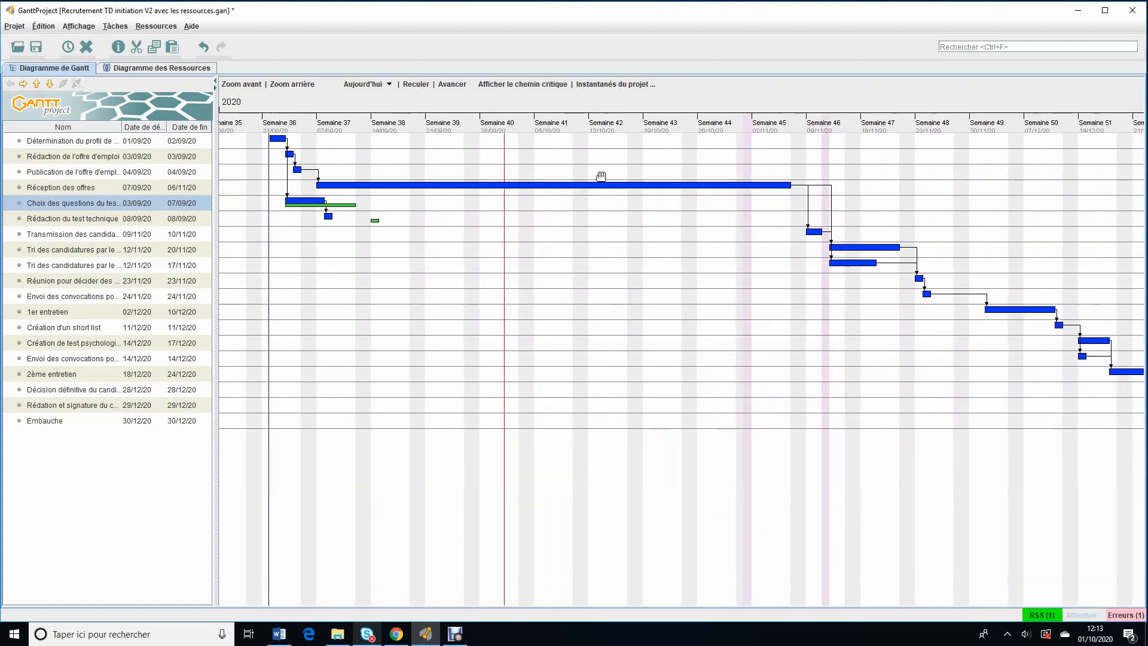
Step: Save the current schedule as a new baseline named "La tache création du test est achevée le 7/09"
{"action": "left_click", "coordinate": [626, 85]}
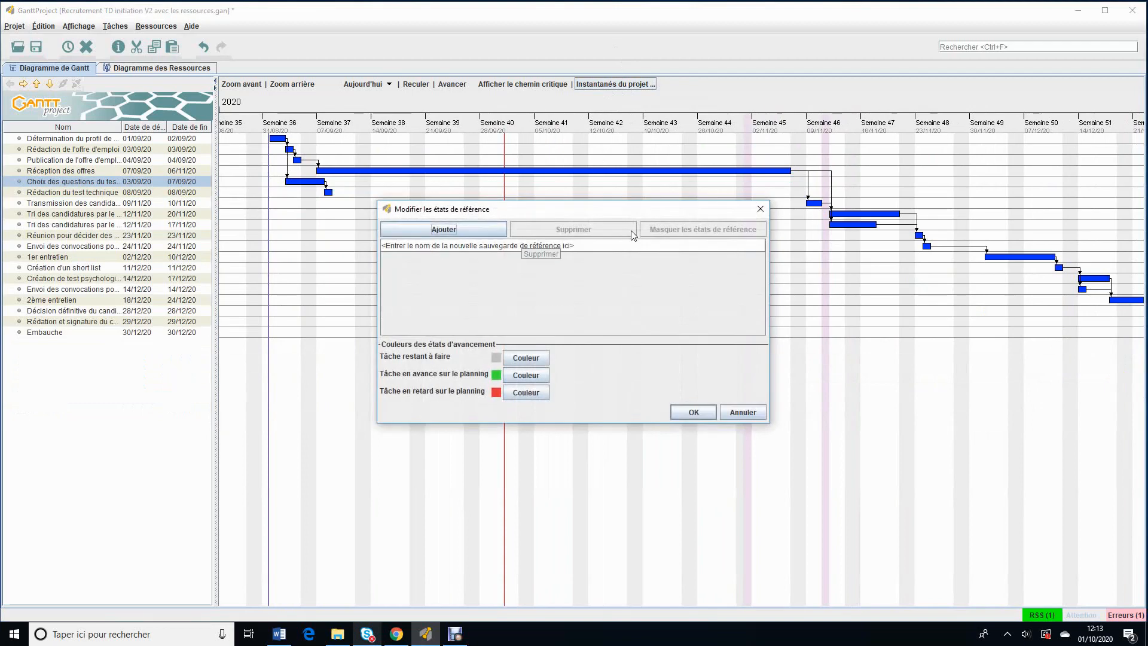
{"action": "left_click", "coordinate": [427, 246]}
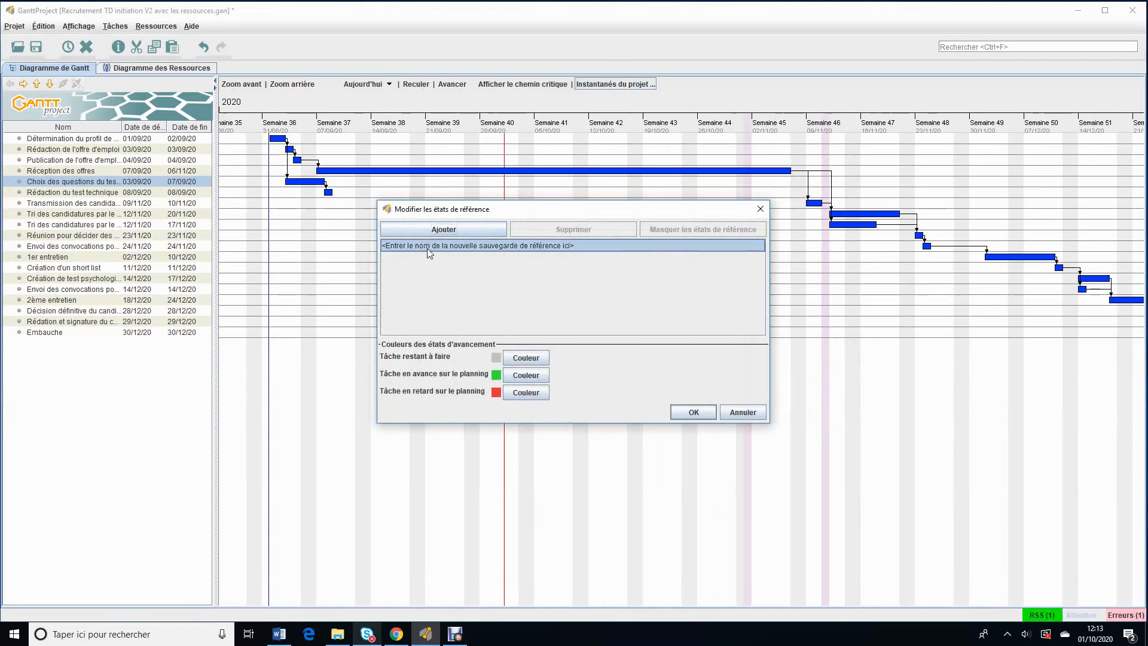
{"action": "double_click", "coordinate": [426, 246]}
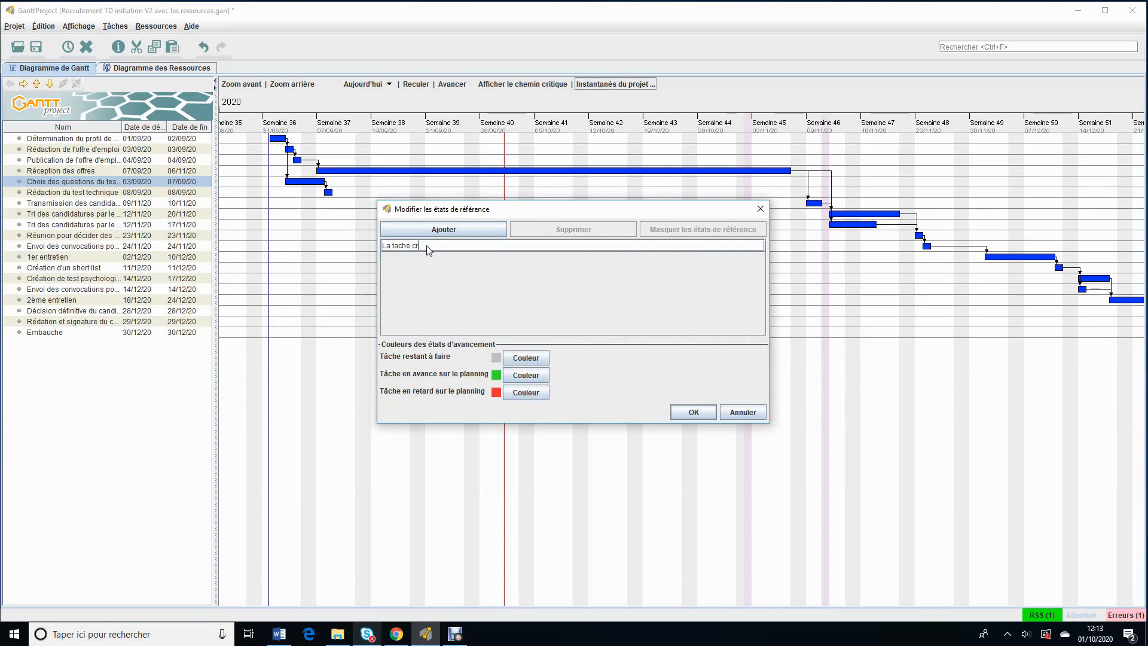
{"action": "type", "text": "La tache création du test se"}
{"action": "key", "text": "BackSpace"}
{"action": "key", "text": "BackSpace"}
{"action": "type", "text": "est achec"}
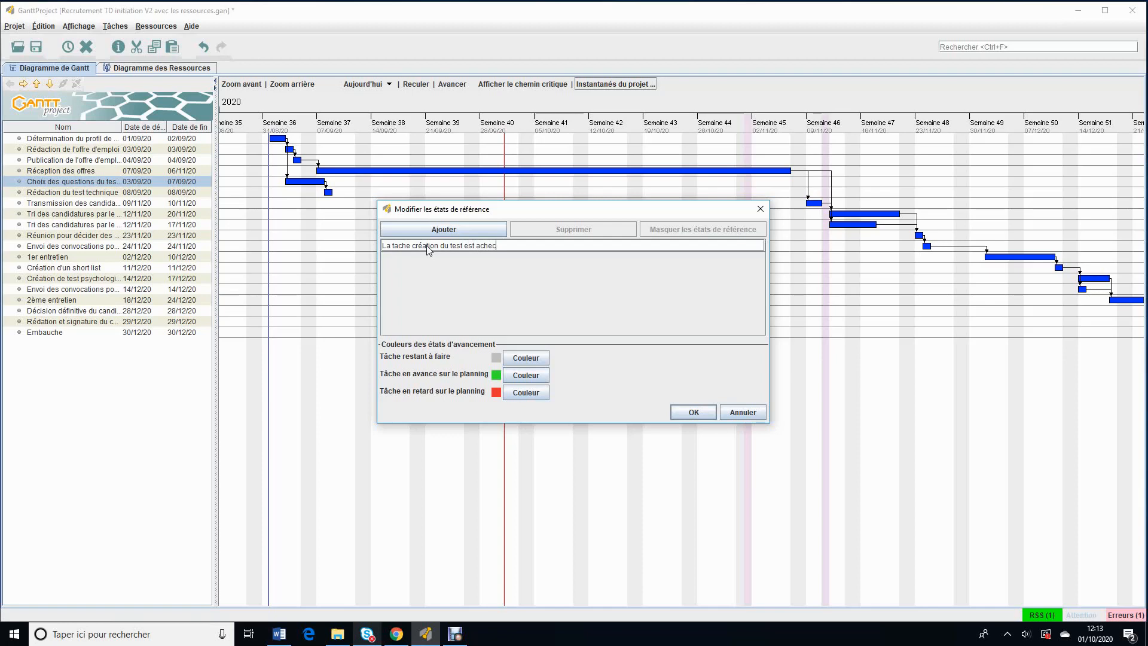
{"action": "key", "text": "BackSpace"}
{"action": "type", "text": "vée le 7/09"}
{"action": "left_click", "coordinate": [694, 412]}
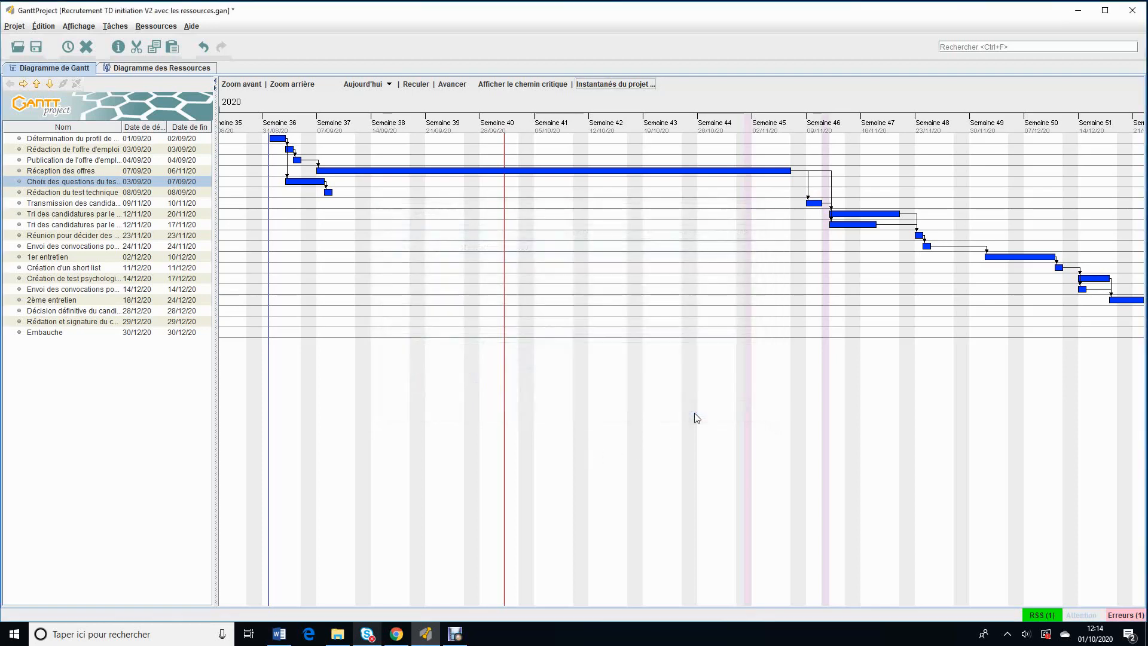
Step: Compare the Gantt chart with the baseline "La tache création du test est achevée le 7/09", leaving the baseline settings as they are
{"action": "left_click", "coordinate": [643, 86]}
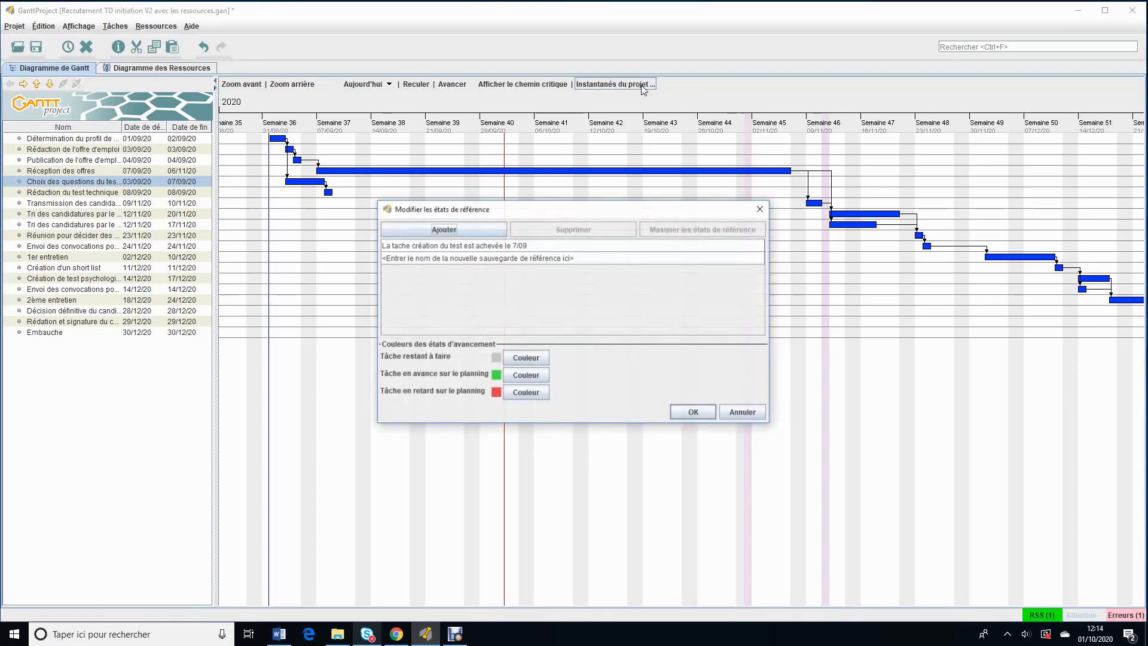
{"action": "left_click", "coordinate": [453, 250]}
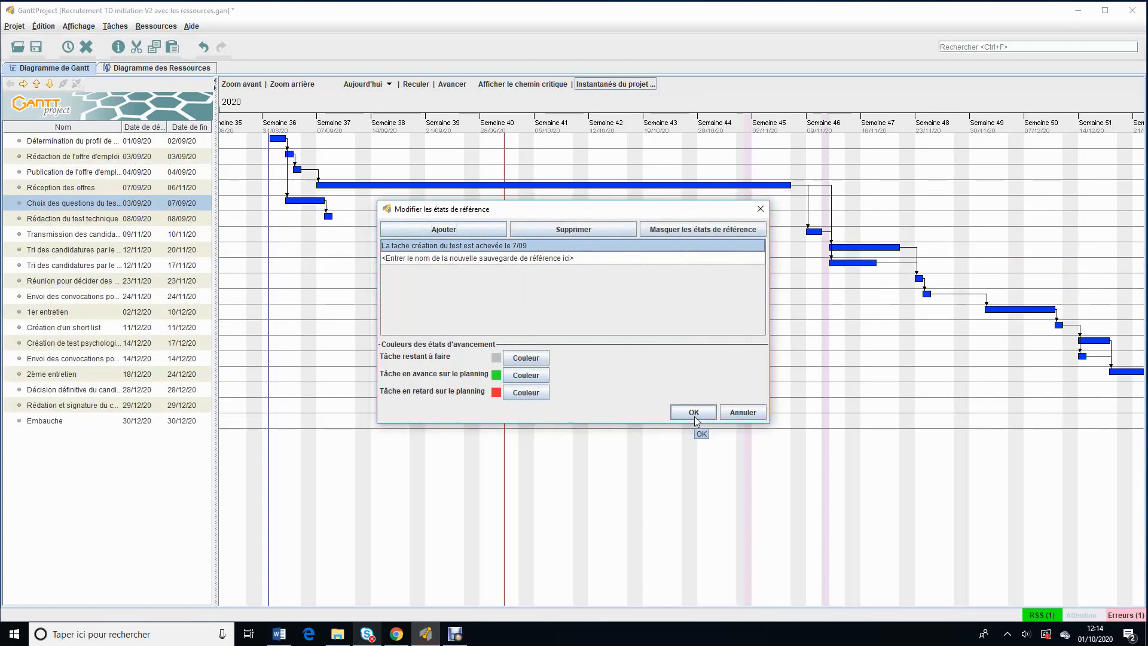
{"action": "left_click", "coordinate": [751, 418]}
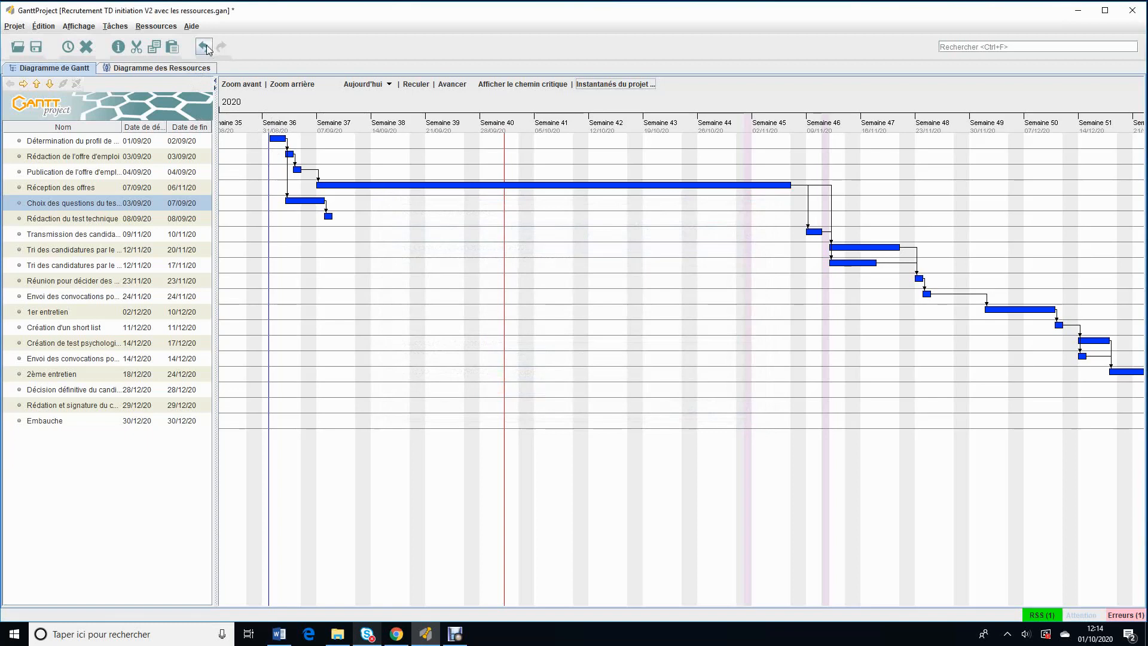
Step: Save the project as "Recrutement TD initiation V4 test technique terminé 0709.gan" in the folder Les tutos ganttproject
{"action": "left_click", "coordinate": [21, 30]}
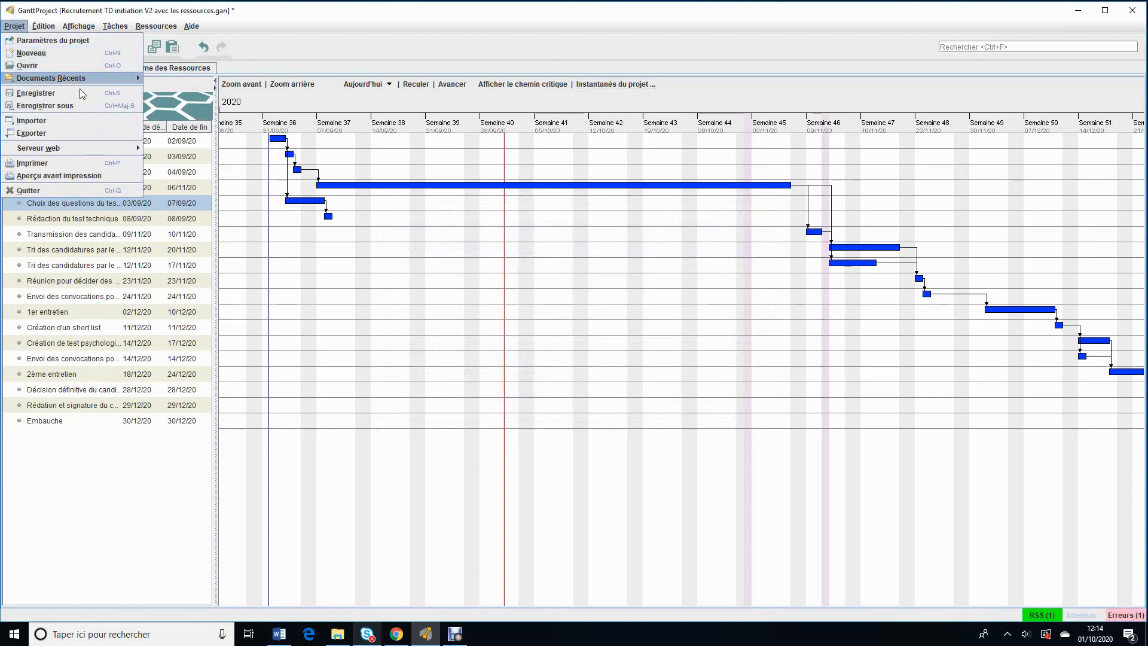
{"action": "left_click", "coordinate": [88, 108]}
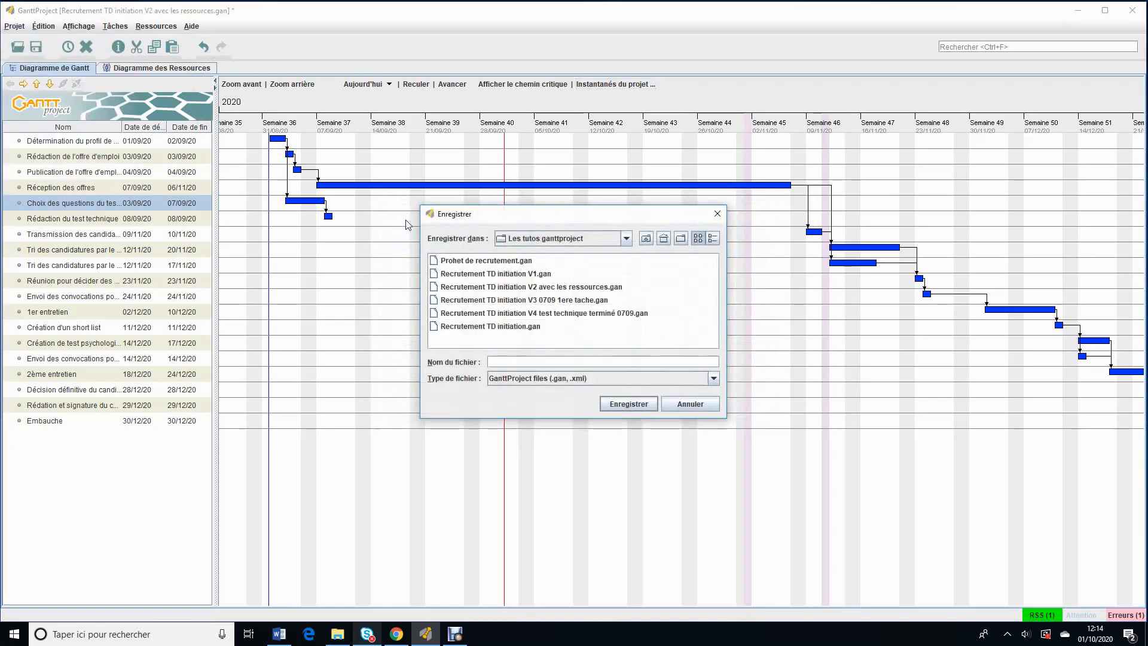
{"action": "left_click", "coordinate": [472, 314]}
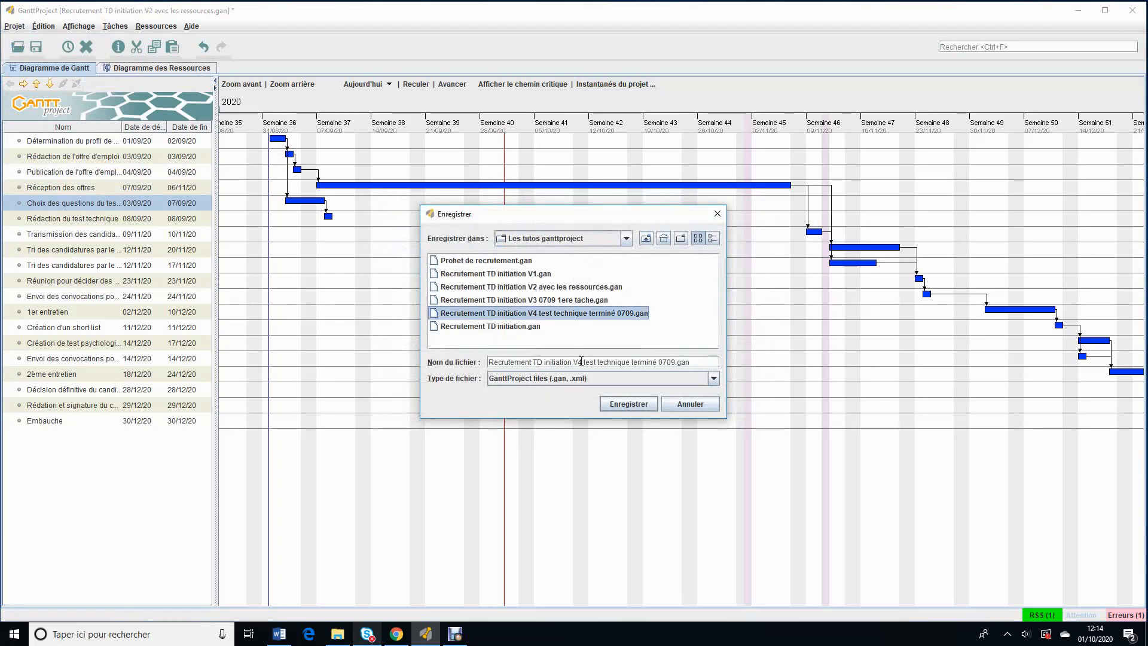